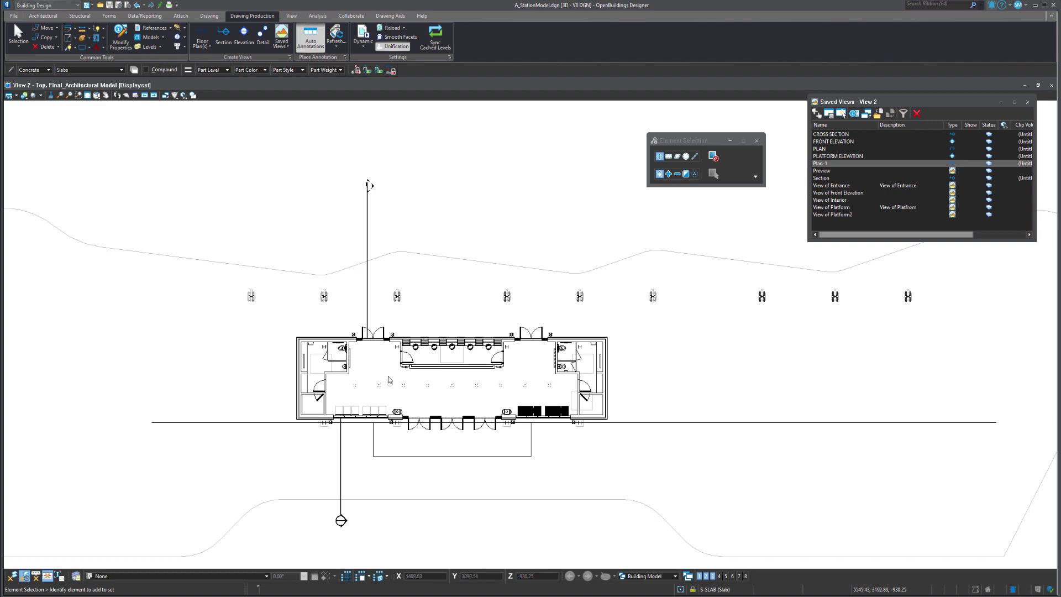
# Bring up View 2's View Attributes to check its Forward, Cut and Back clip volume styles
pyautogui.scroll(5, 359, 371)
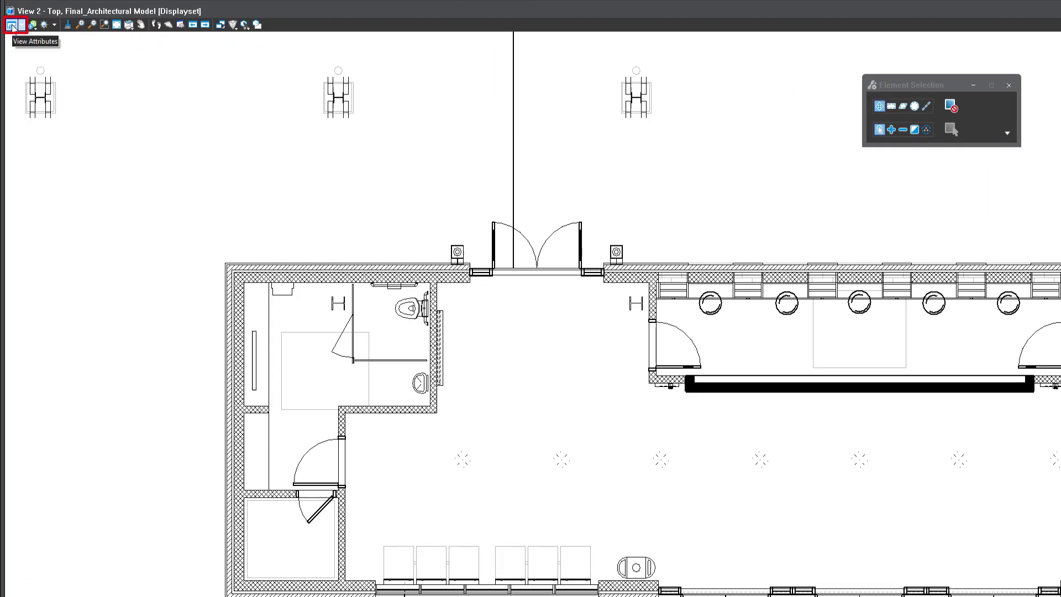
pyautogui.click(11, 25)
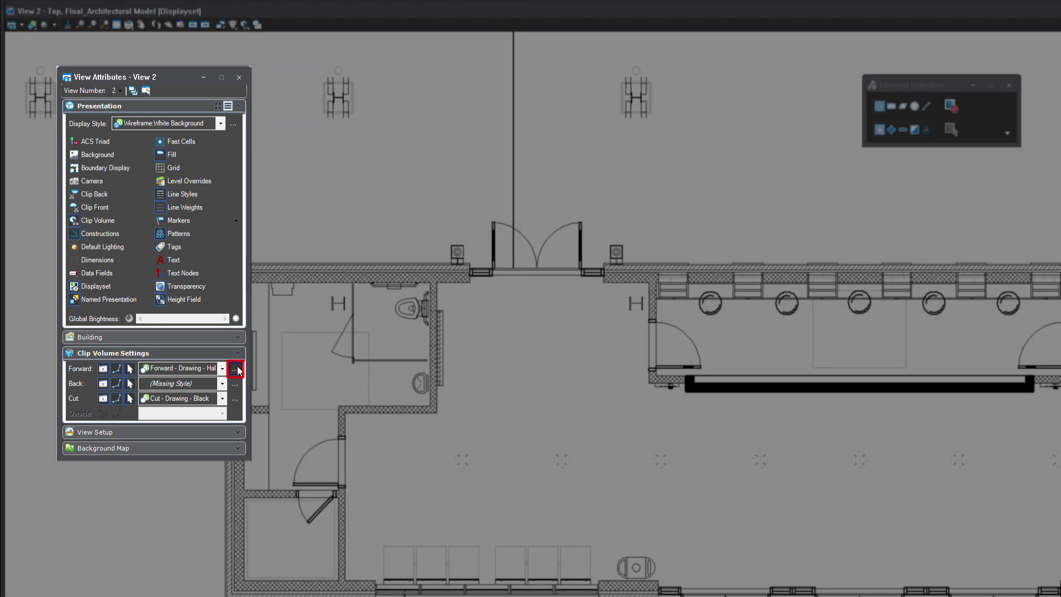
# Override the Forward - Drawing style's visible edges with a red True Color
pyautogui.click(235, 369)
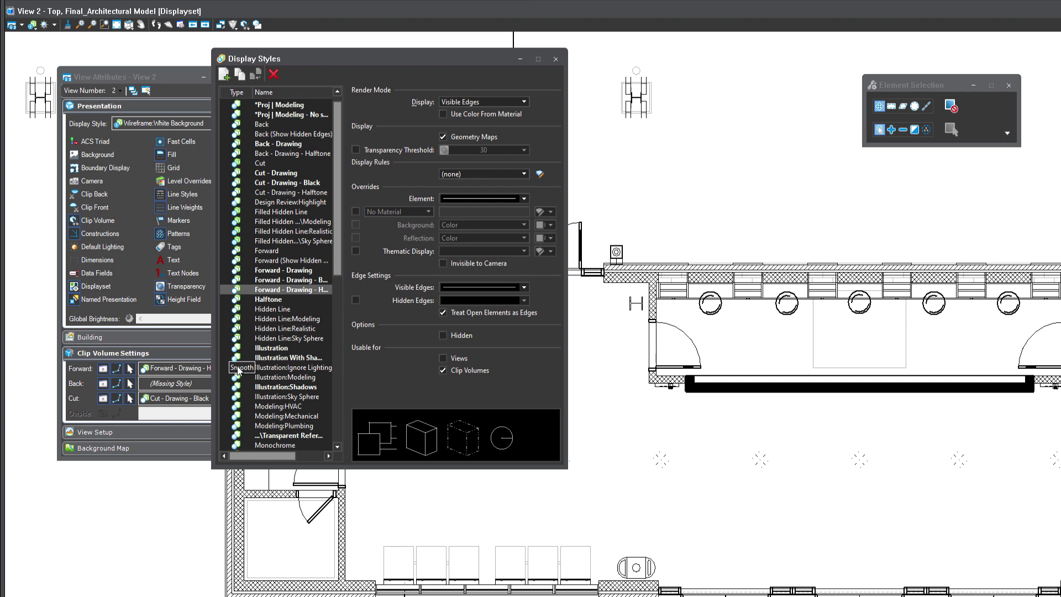
pyautogui.click(525, 287)
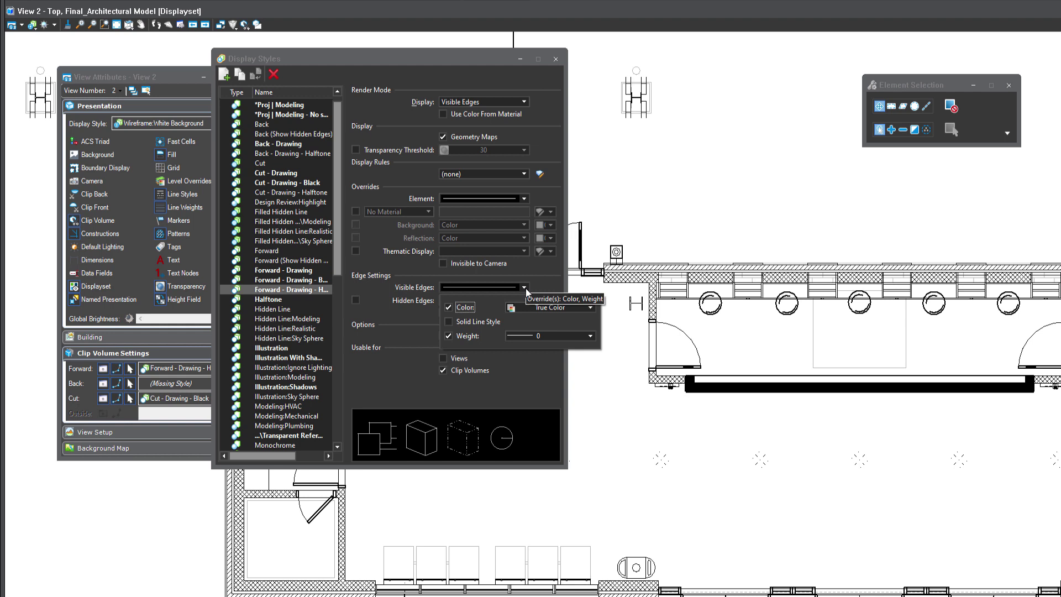
pyautogui.click(559, 308)
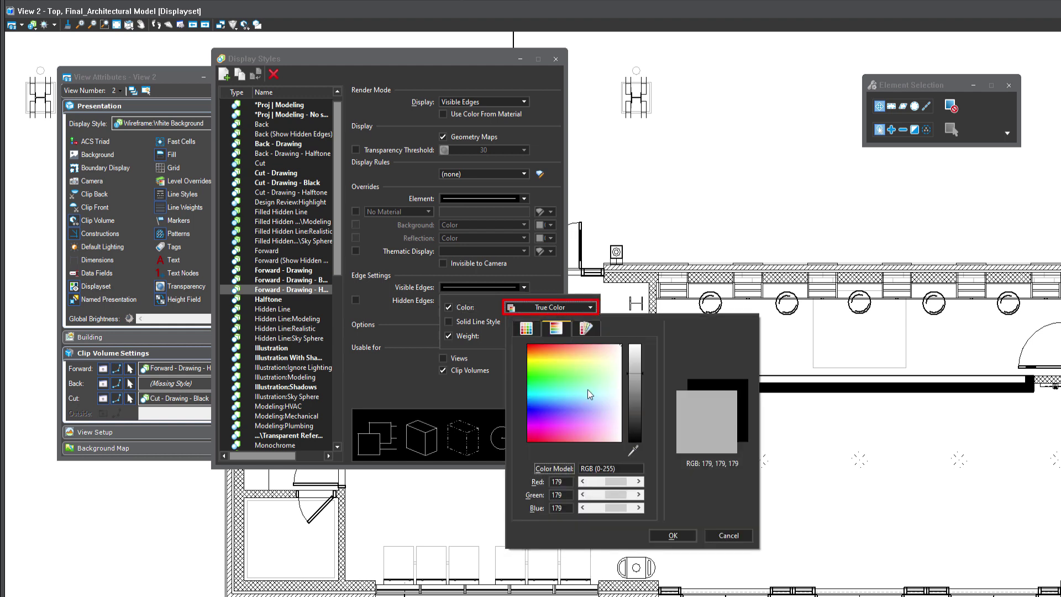
pyautogui.click(541, 365)
pyautogui.click(531, 347)
pyautogui.click(680, 537)
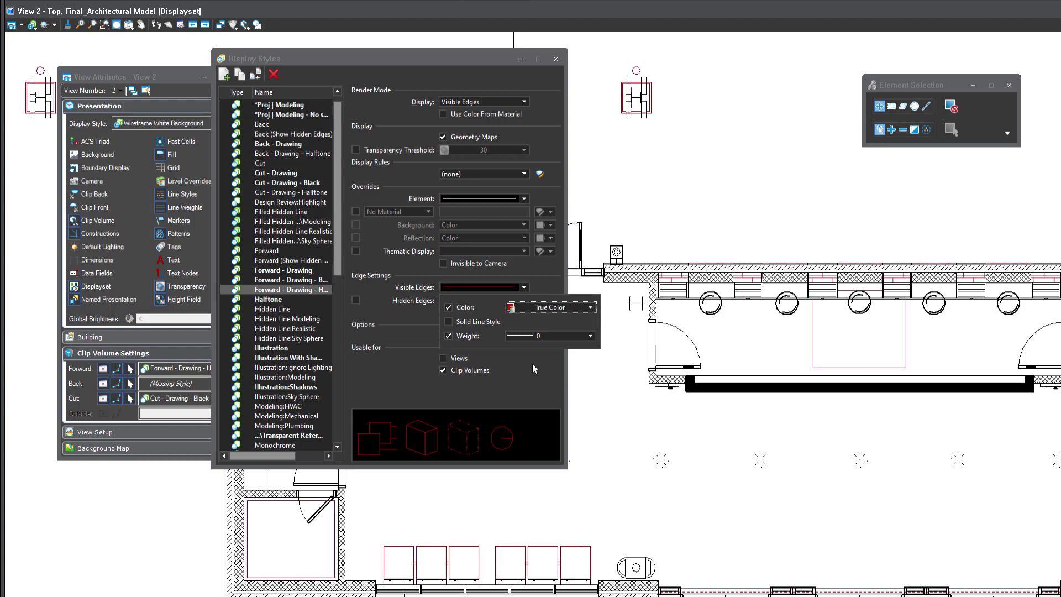
pyautogui.click(512, 150)
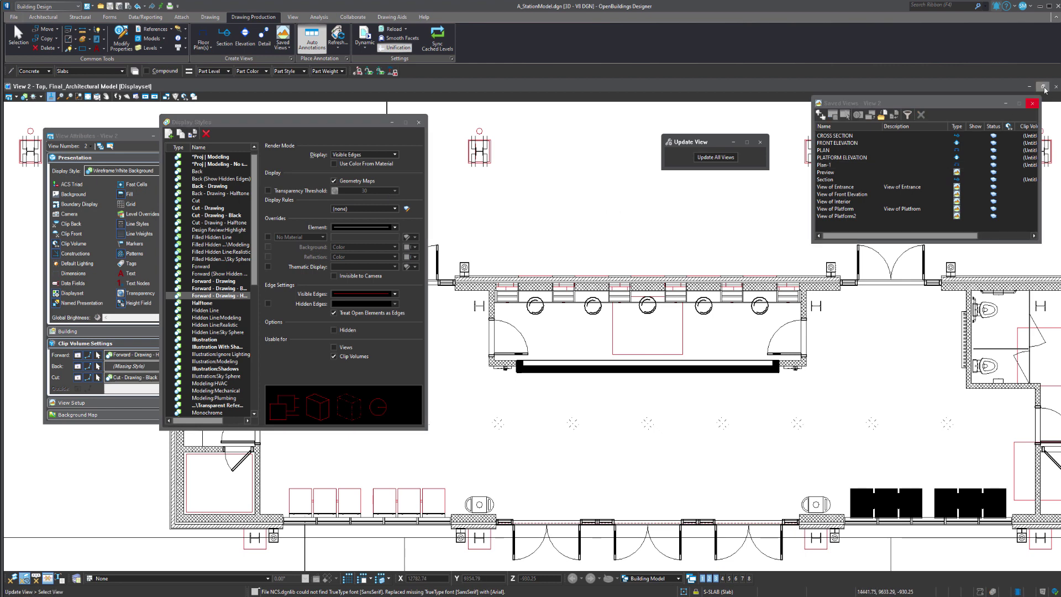
# Restore the tiled view layout, close View Attributes and Saved Views, and end Update View
pyautogui.click(1043, 86)
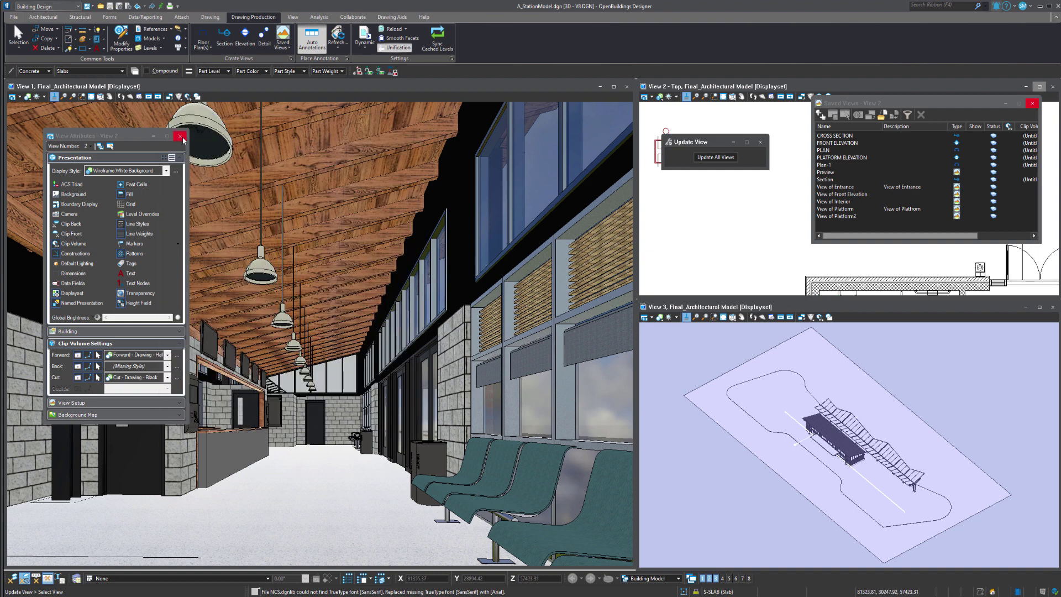
pyautogui.click(180, 136)
pyautogui.click(1032, 103)
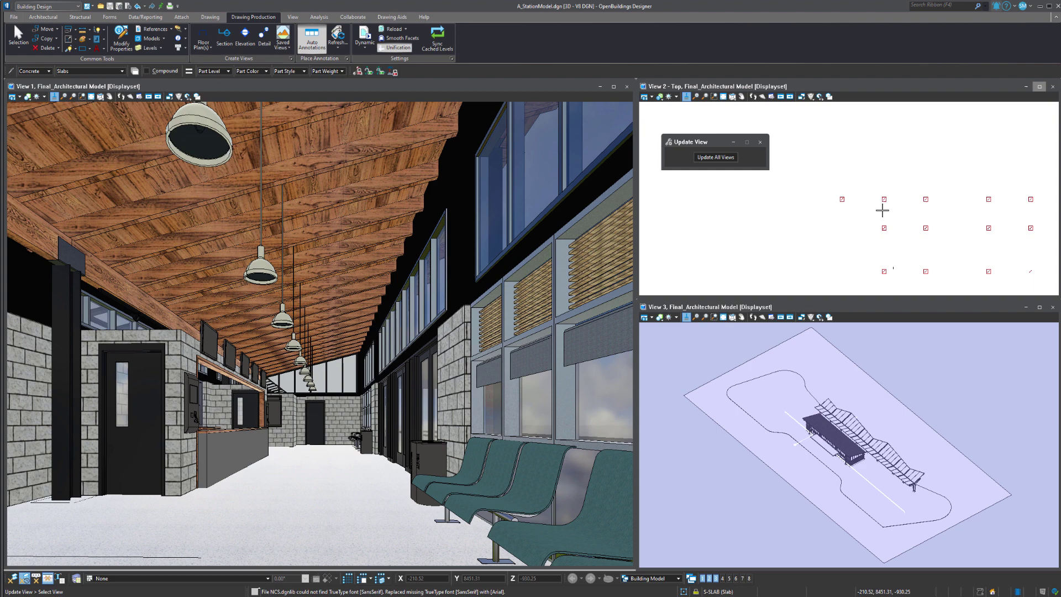
pyautogui.rightClick(882, 210)
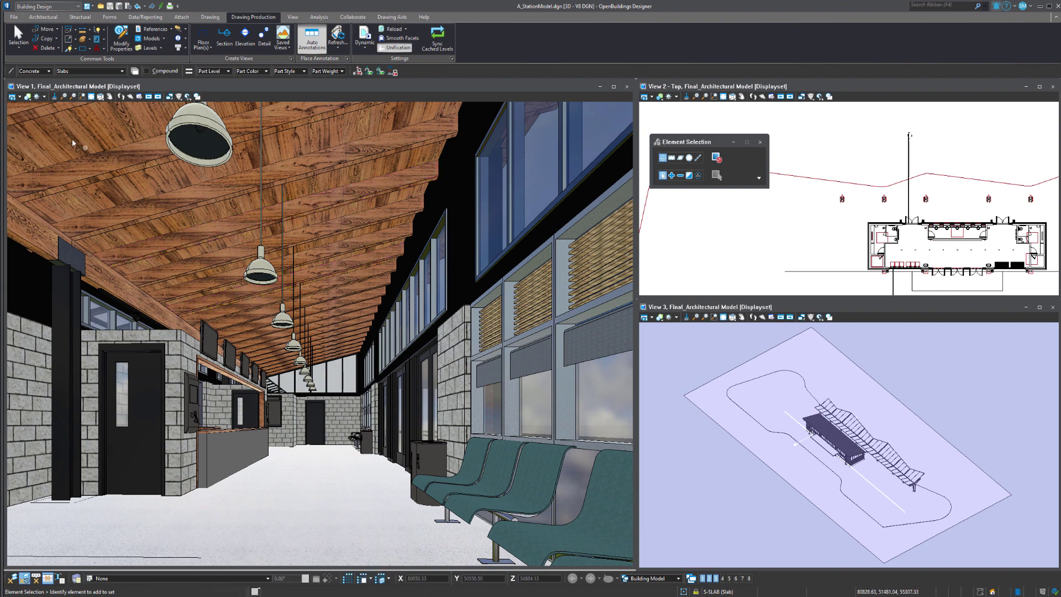
# Set View 1's display style to Presentation: Blueprint
pyautogui.click(27, 96)
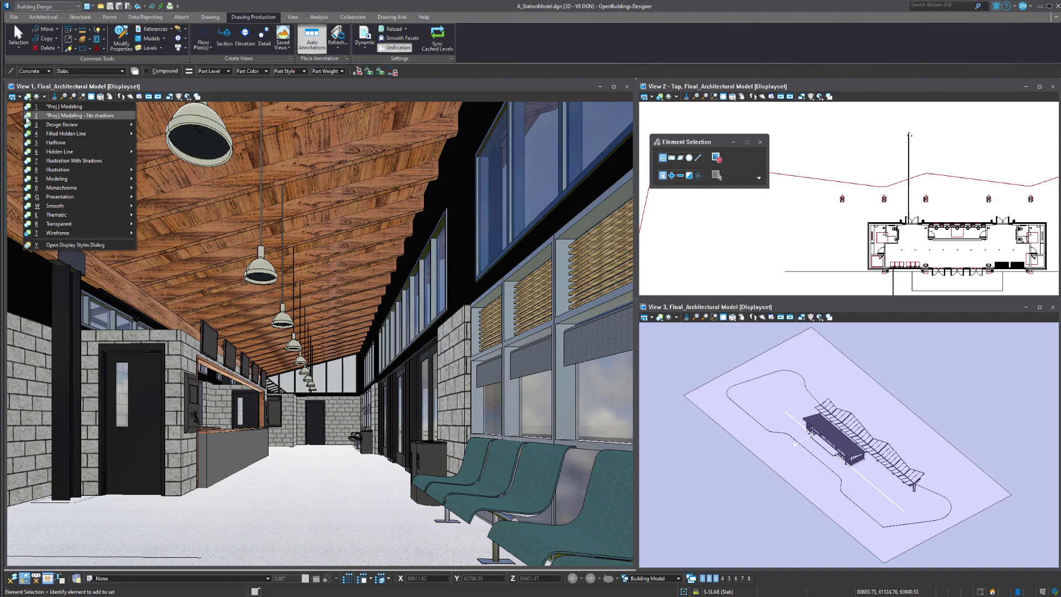
pyautogui.moveTo(69, 191)
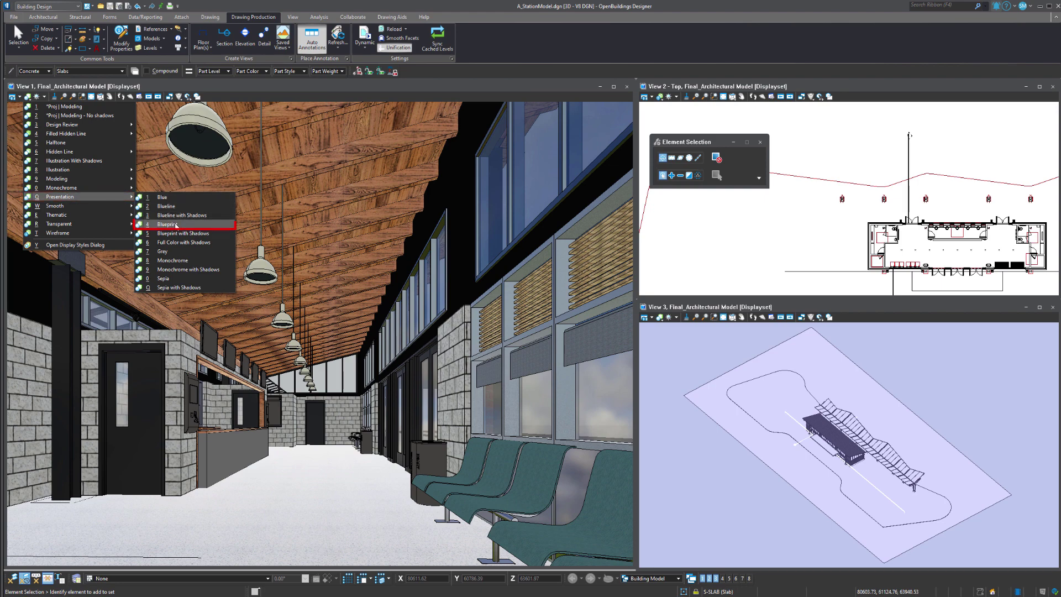
pyautogui.click(175, 225)
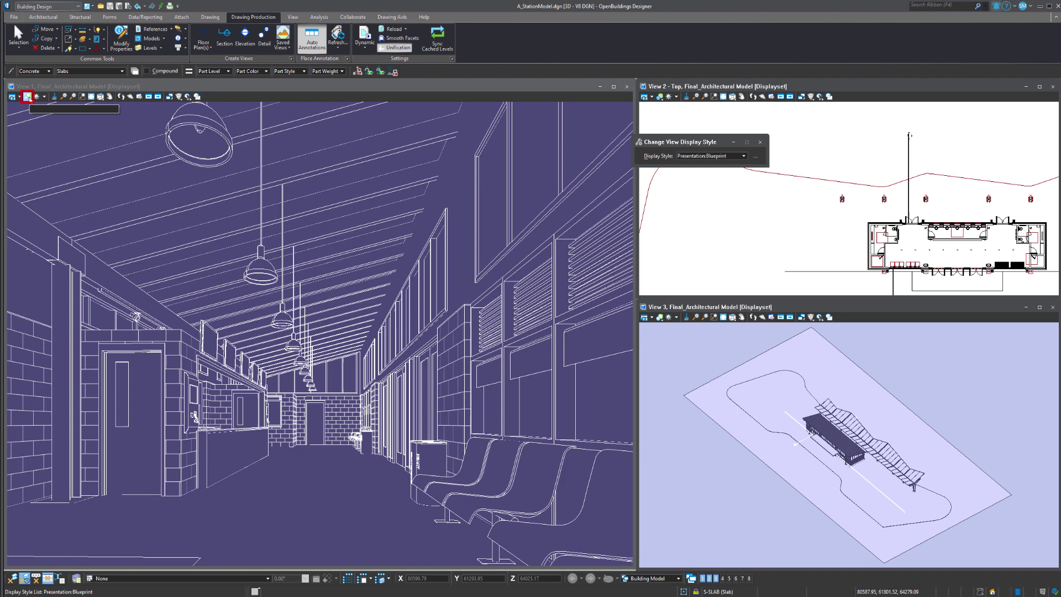
# In the Display Styles editor, set Presentation: Blueprint's visible edges to black
pyautogui.click(27, 96)
pyautogui.click(70, 247)
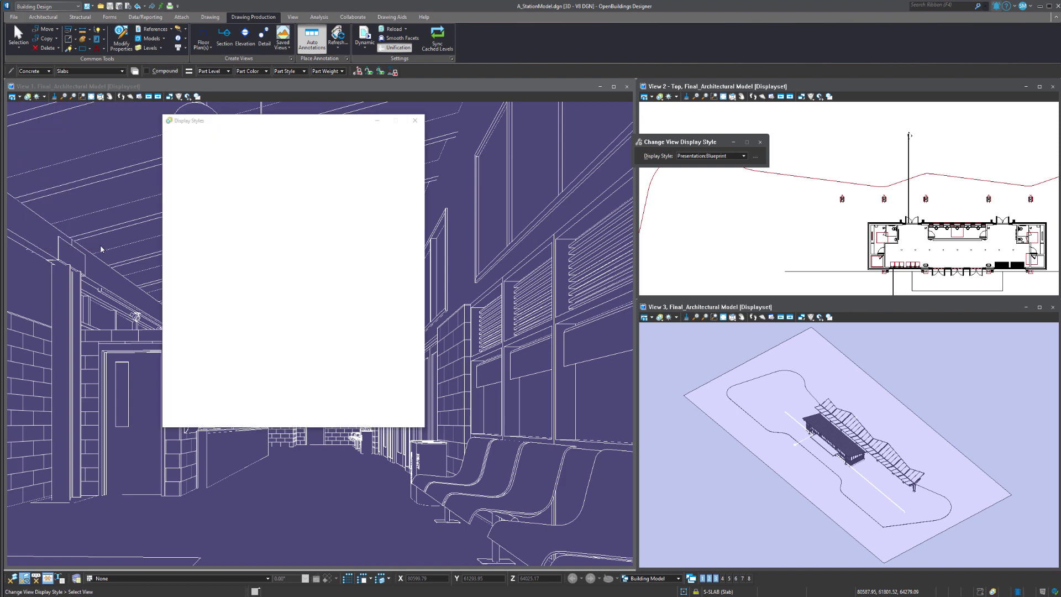
pyautogui.moveTo(237, 122); pyautogui.dragTo(707, 207)
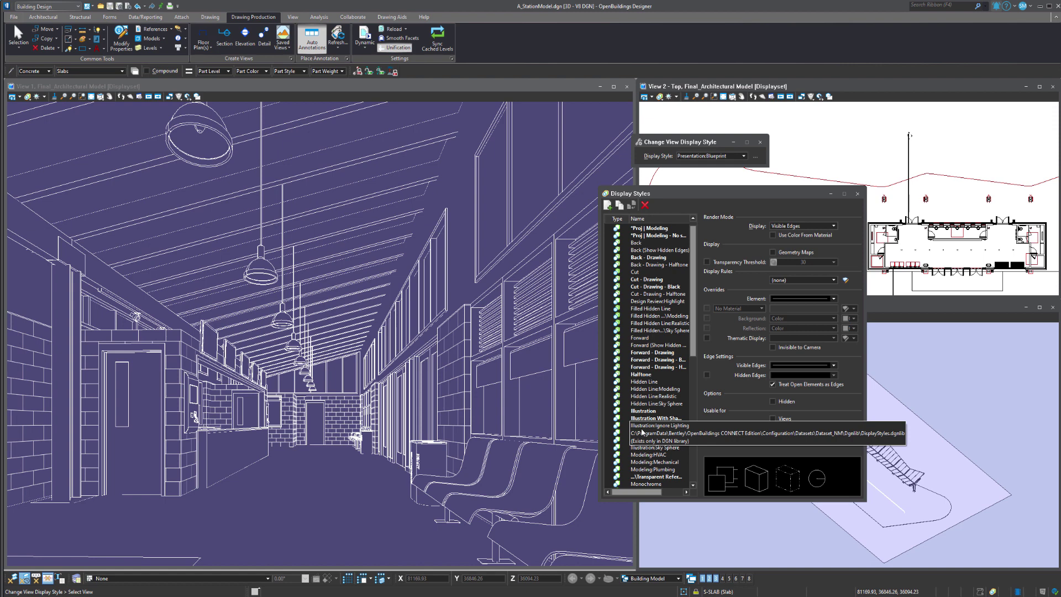
pyautogui.scroll(-10, 652, 398)
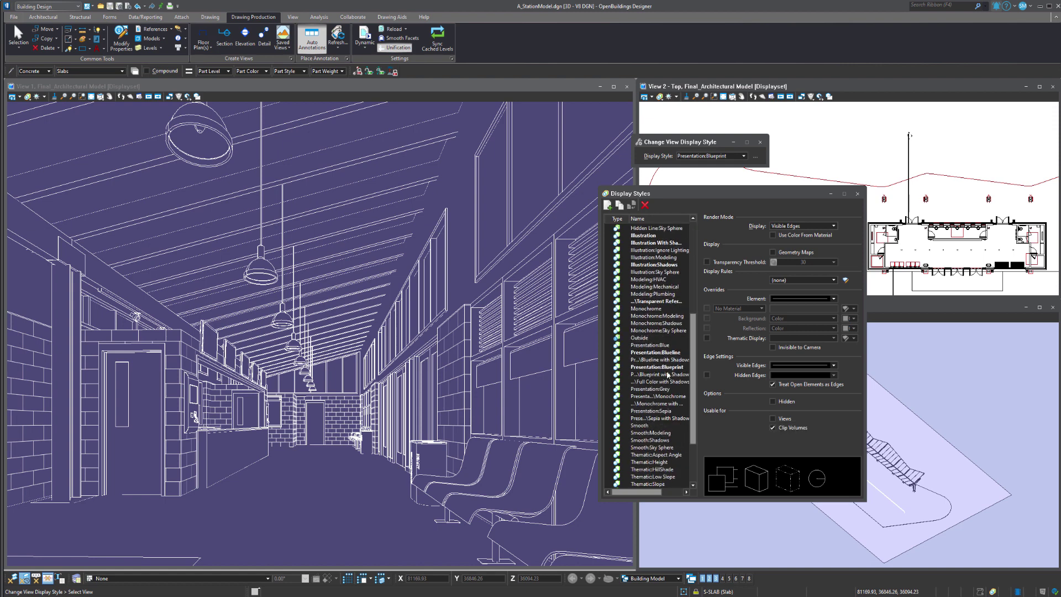
pyautogui.click(668, 367)
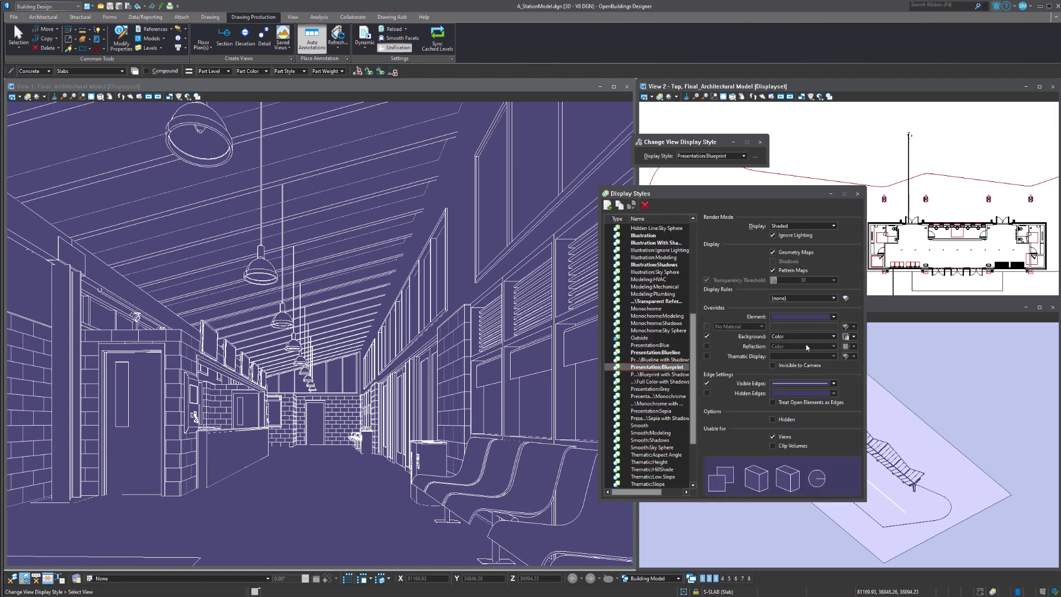
pyautogui.click(833, 383)
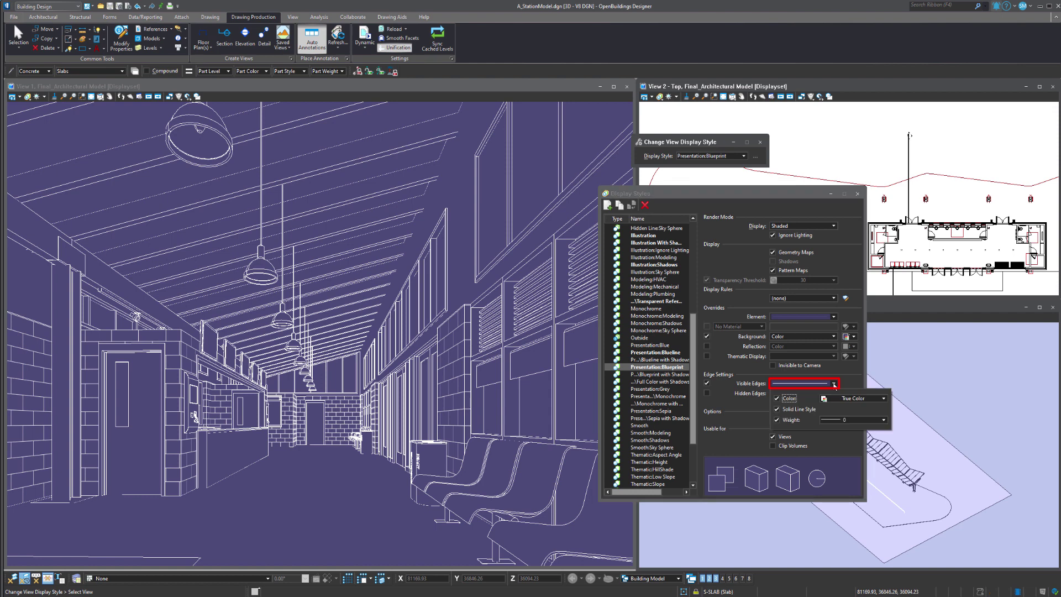
pyautogui.click(884, 398)
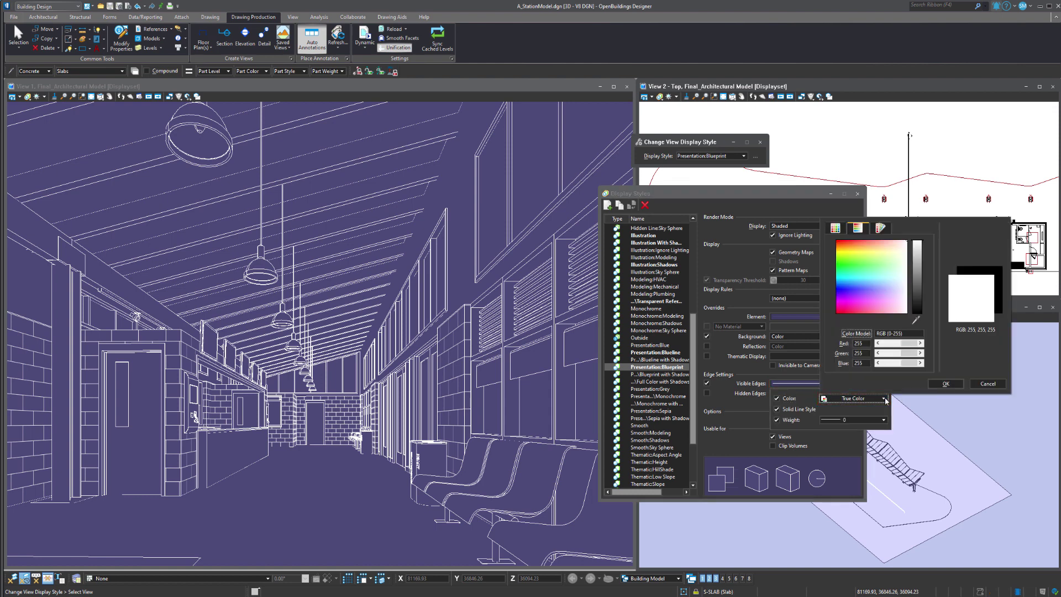
pyautogui.moveTo(918, 244); pyautogui.dragTo(921, 318)
pyautogui.click(946, 384)
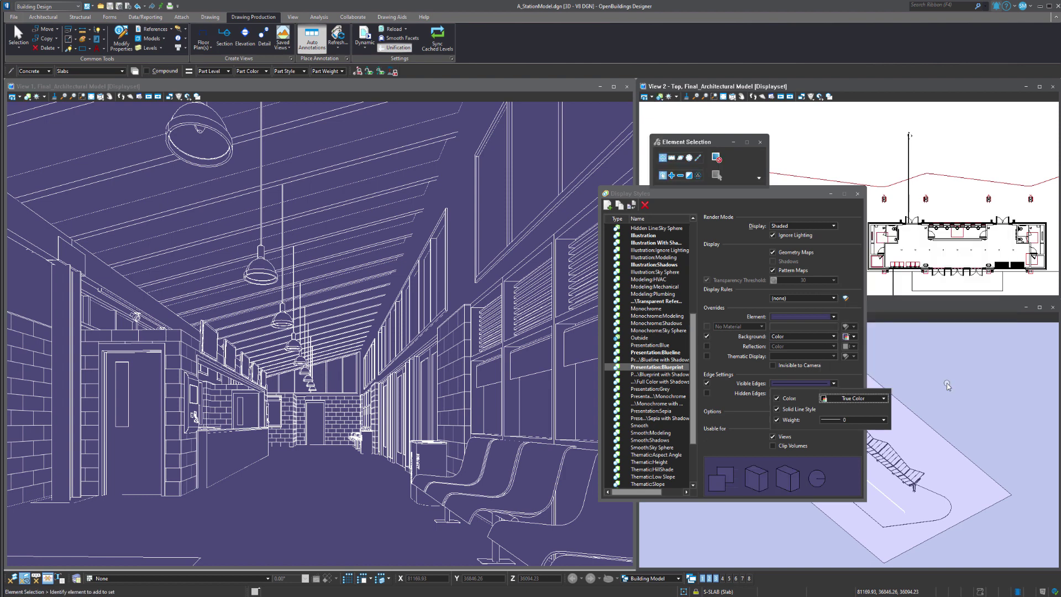
# Change the Blueprint background colour to light cyan RGB 209,248,255
pyautogui.click(852, 337)
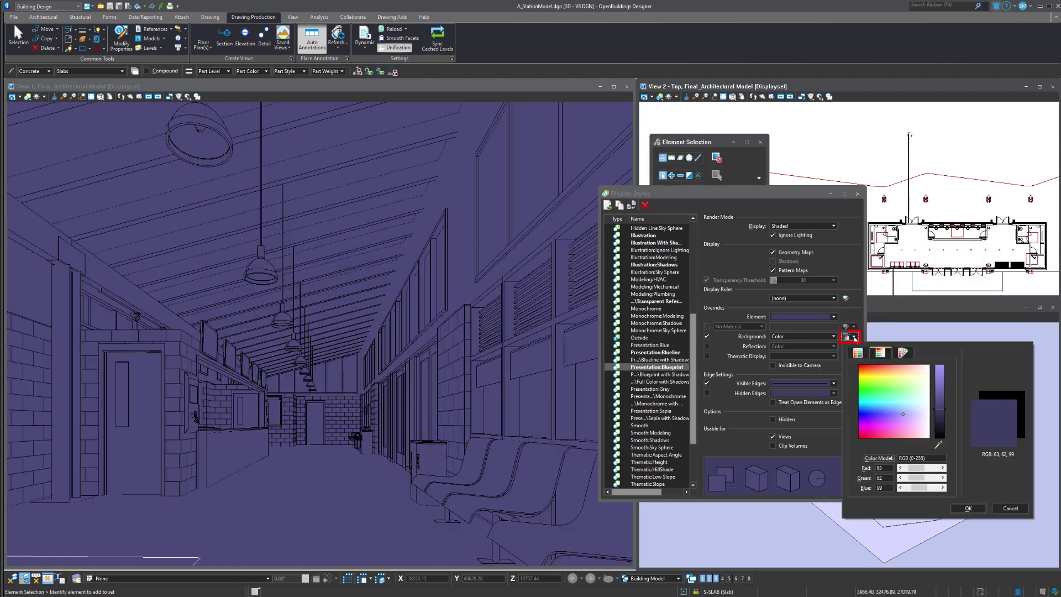
pyautogui.click(915, 406)
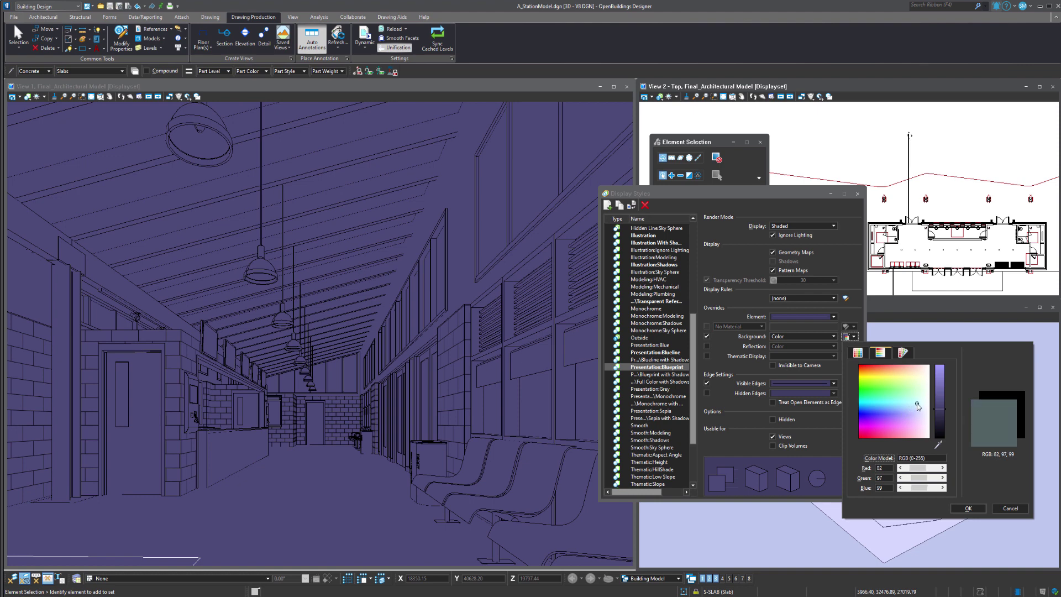
pyautogui.moveTo(941, 409); pyautogui.dragTo(940, 365)
pyautogui.click(968, 508)
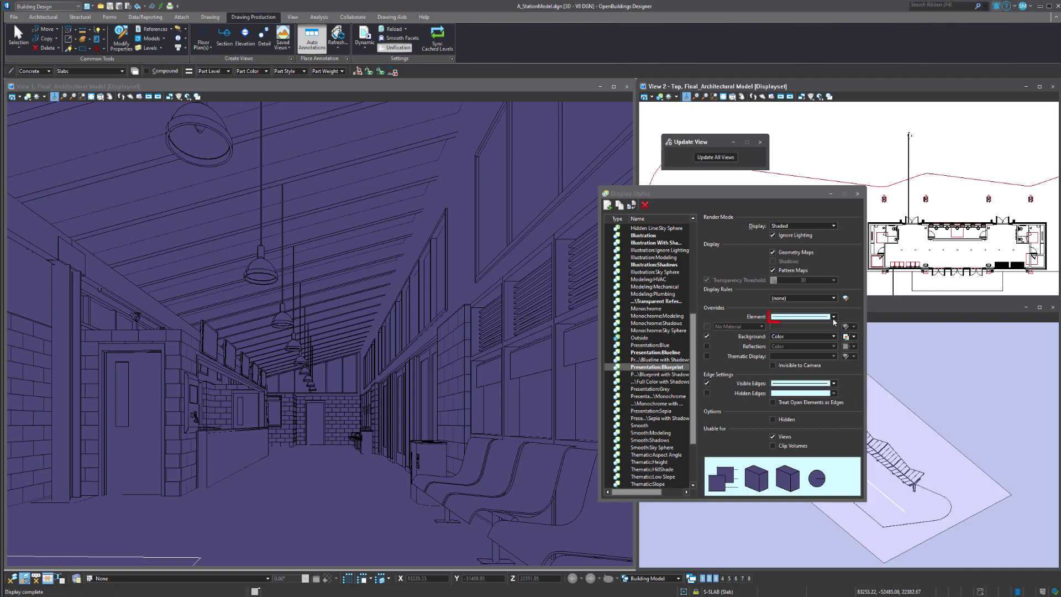
# Set the Element colour override by sampling the matching colour with the eyedropper
pyautogui.click(833, 317)
pyautogui.click(873, 333)
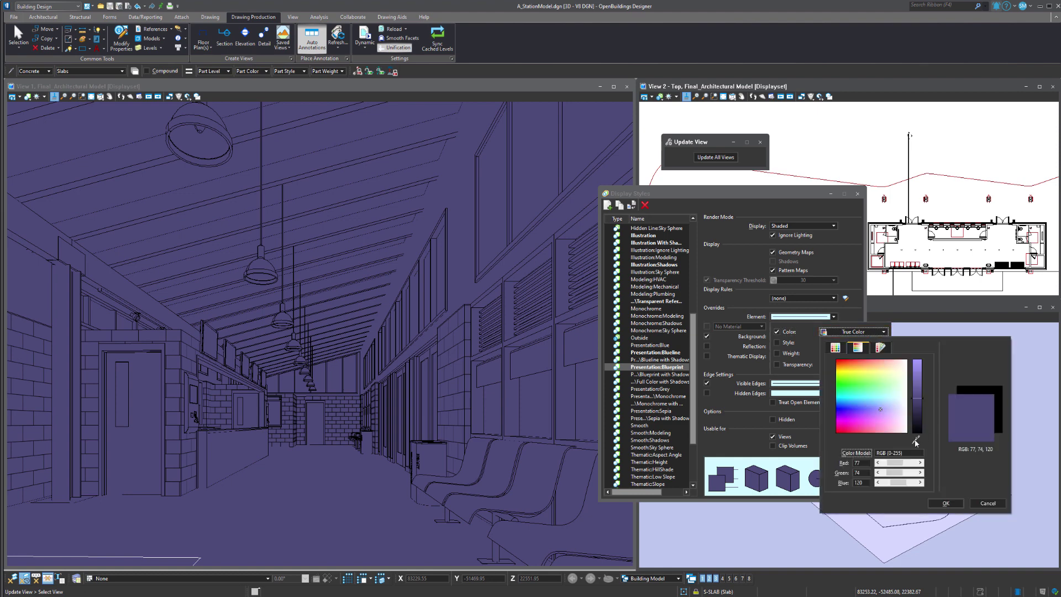
pyautogui.click(915, 440)
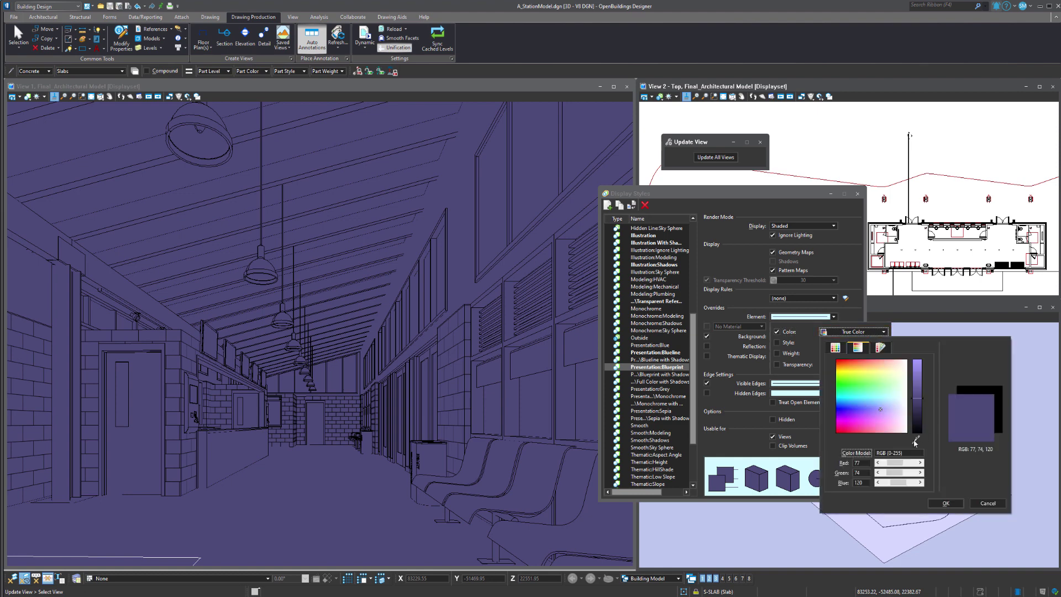
pyautogui.click(801, 395)
pyautogui.click(946, 502)
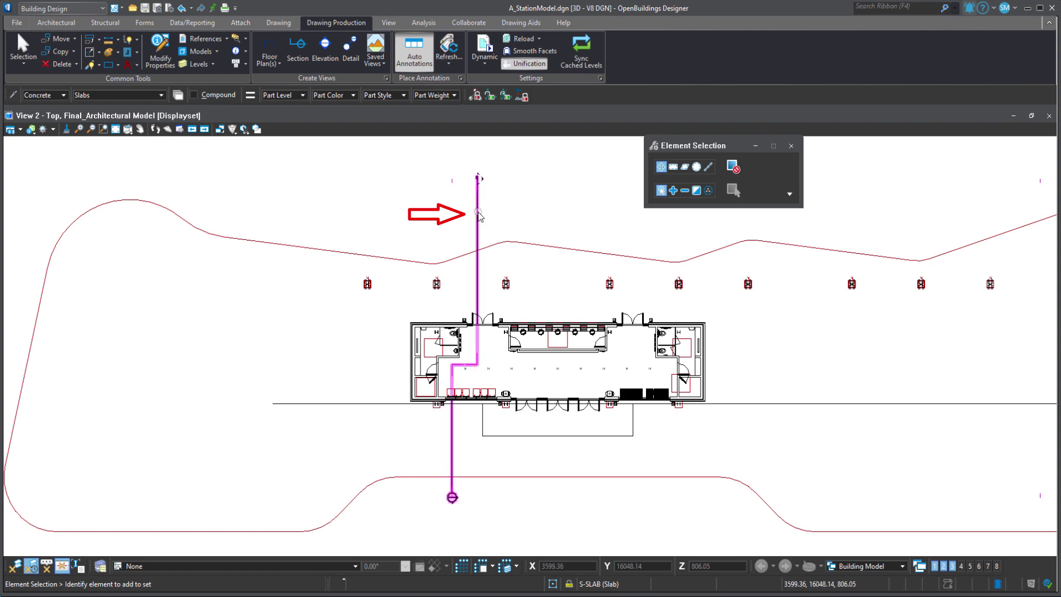
# Select and then deselect the section callout line crossing the station plan
pyautogui.click(479, 215)
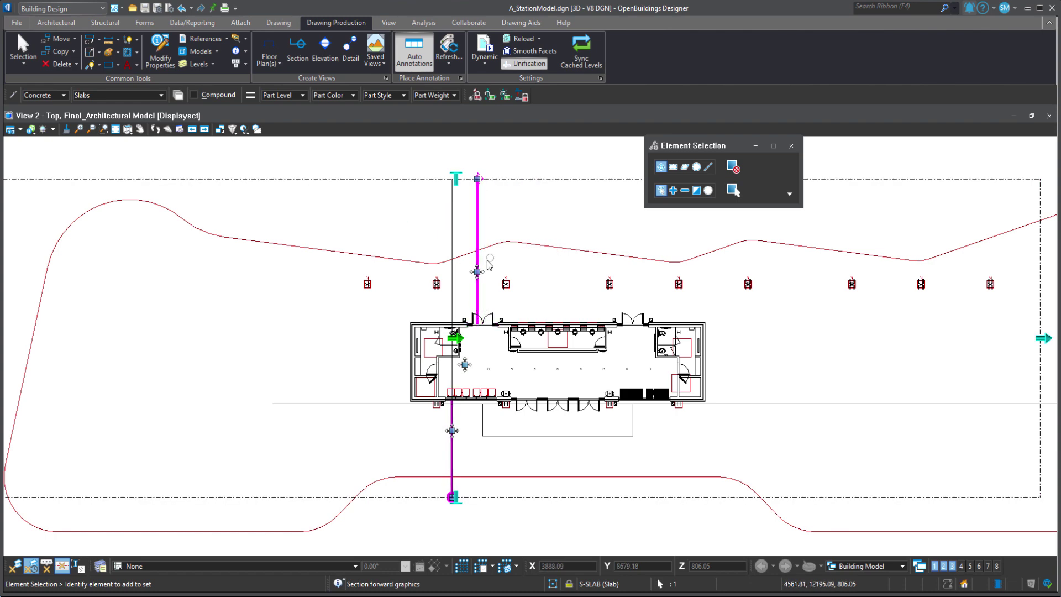
pyautogui.press('Escape')
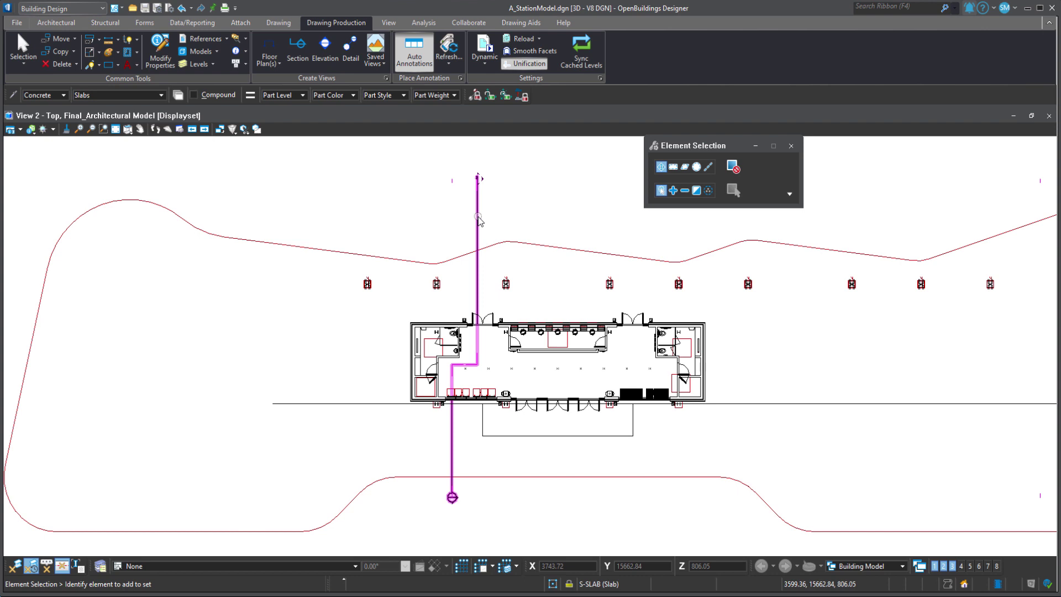
# Apply the section to View 2, review its clip volume attributes, and begin rotating the view
pyautogui.moveTo(480, 219)
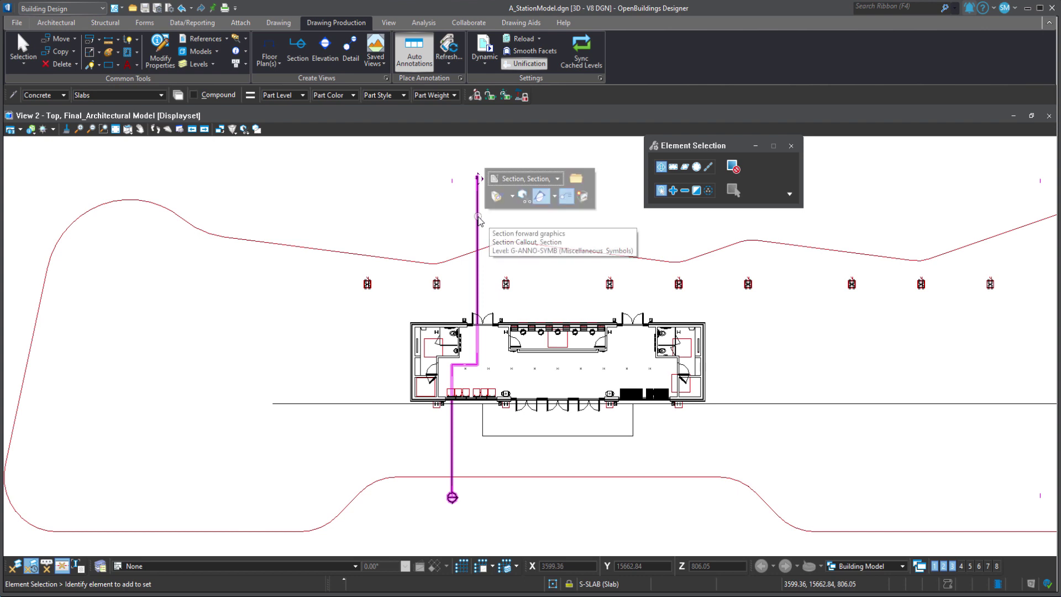
pyautogui.click(498, 196)
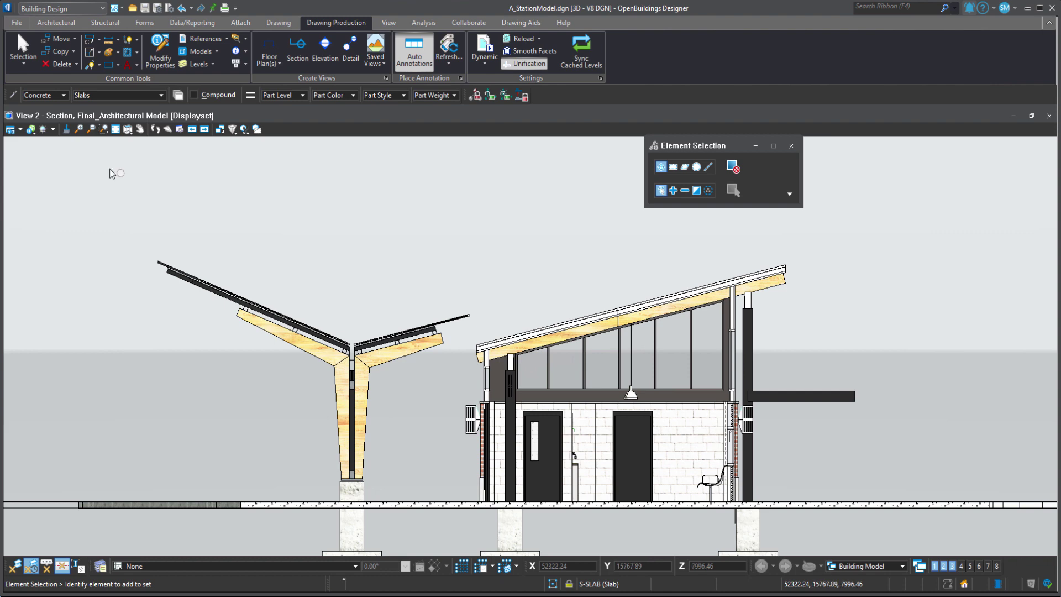
pyautogui.click(10, 129)
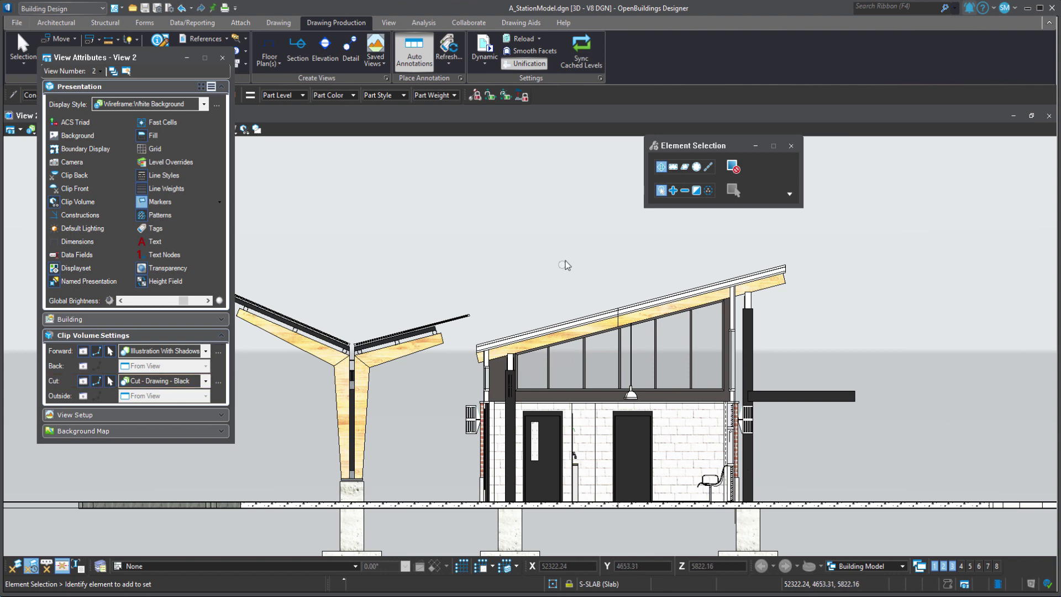
pyautogui.click(223, 59)
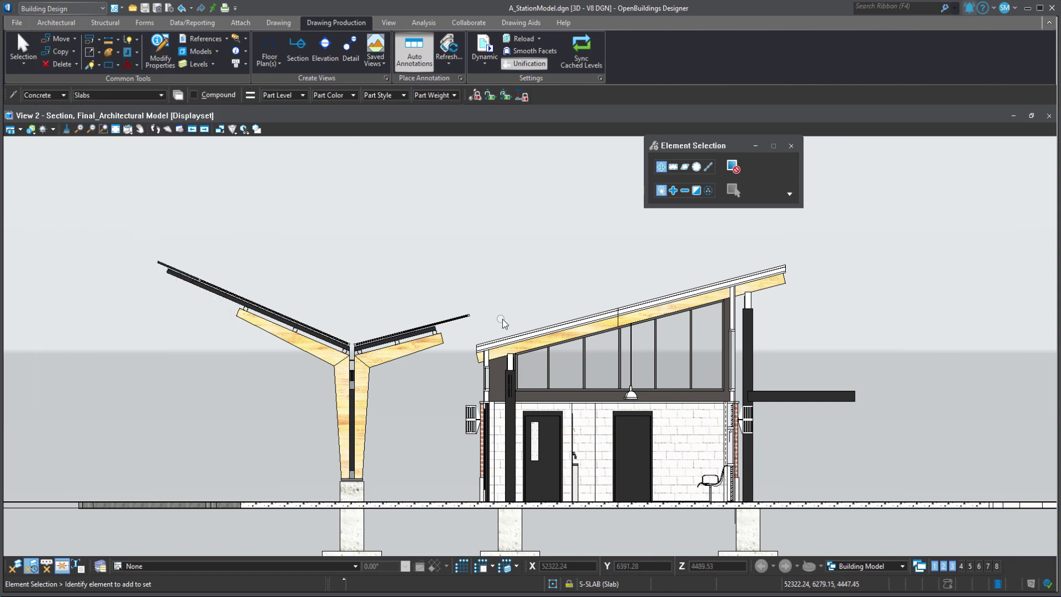
pyautogui.press('F2')
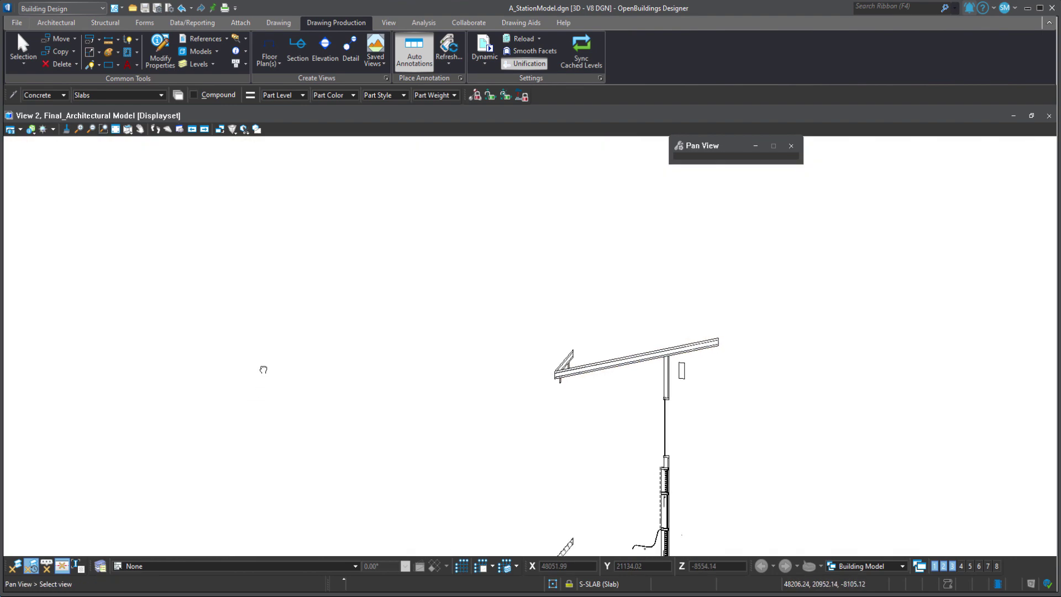
# Pan View 2 until the station's glazed wall and brick facade fill the view
pyautogui.moveTo(264, 369); pyautogui.dragTo(275, 344)
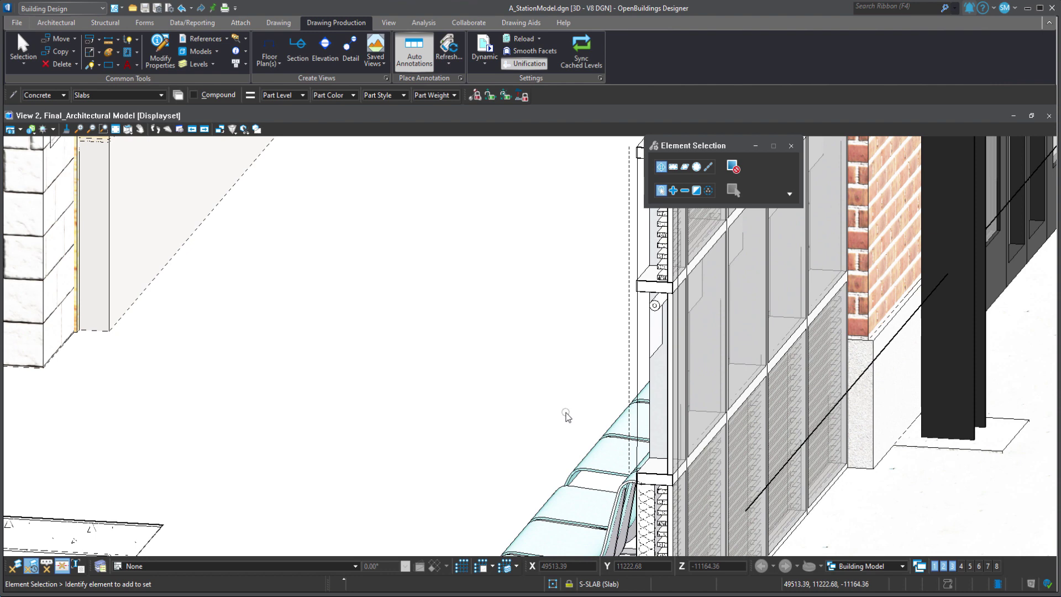
# Switch View 2 to the 28 mm Extra Wide Camera and zoom into the interior and back
pyautogui.click(233, 129)
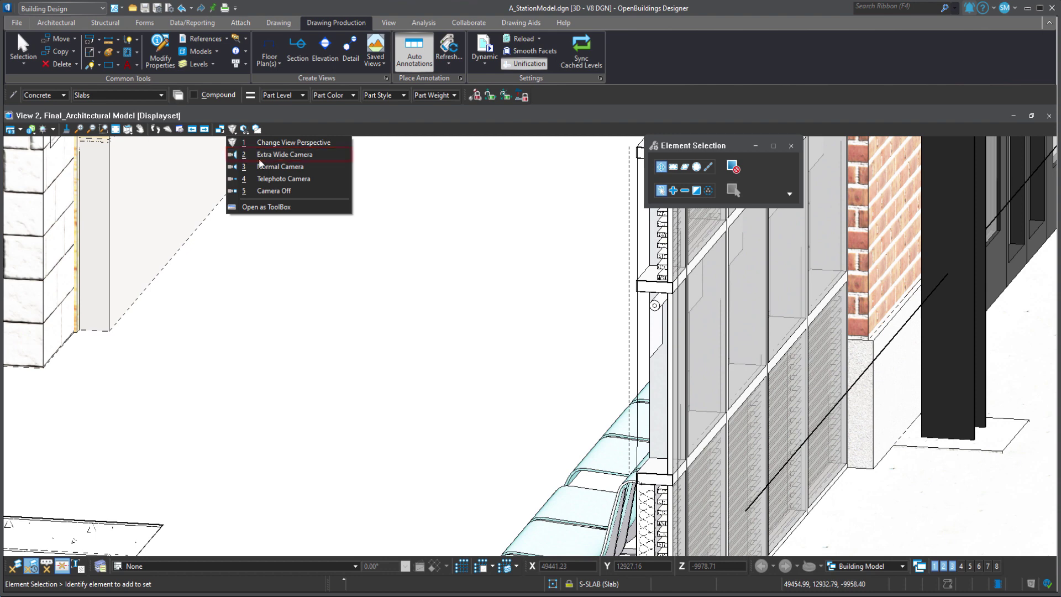
pyautogui.click(260, 157)
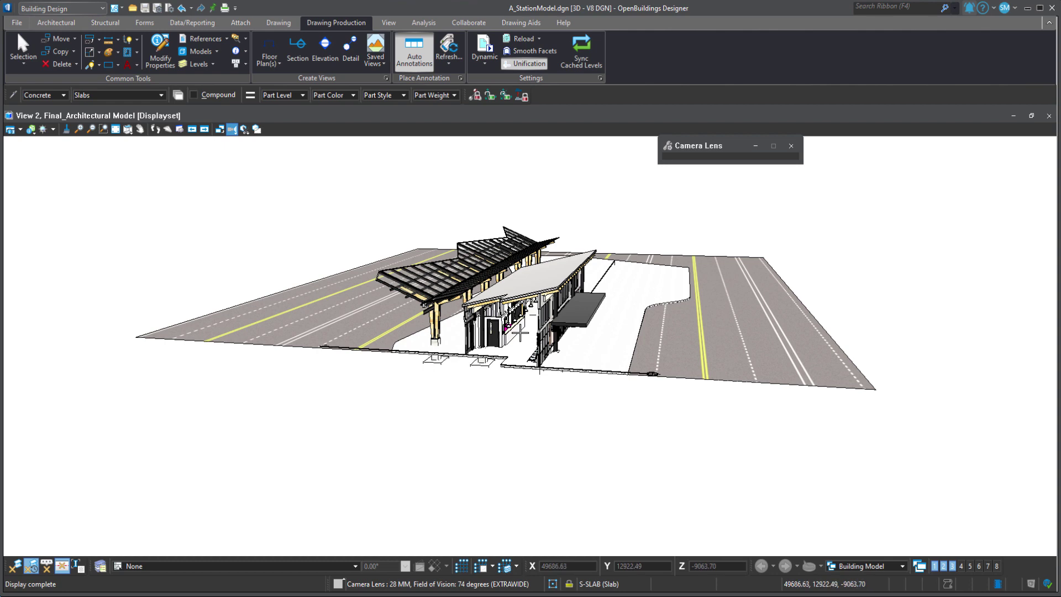
pyautogui.scroll(3, 522, 334)
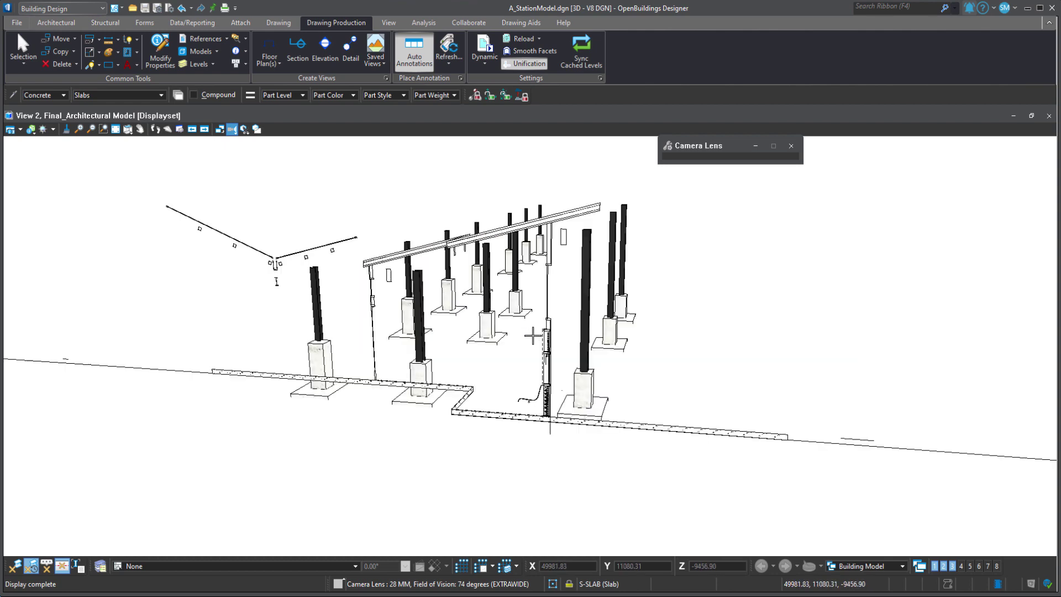
pyautogui.scroll(5, 532, 335)
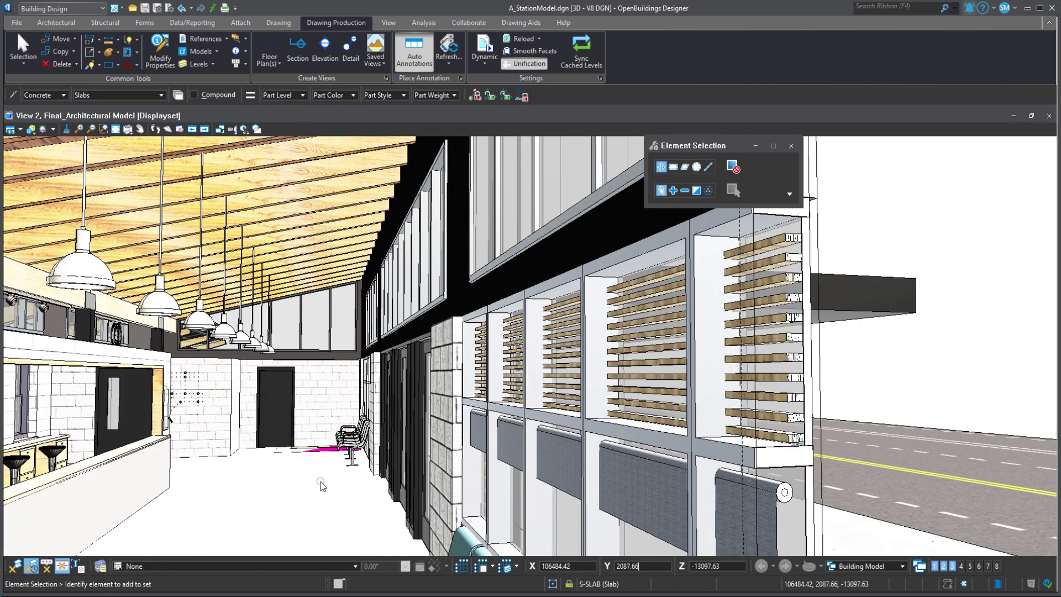
pyautogui.scroll(-3, 324, 485)
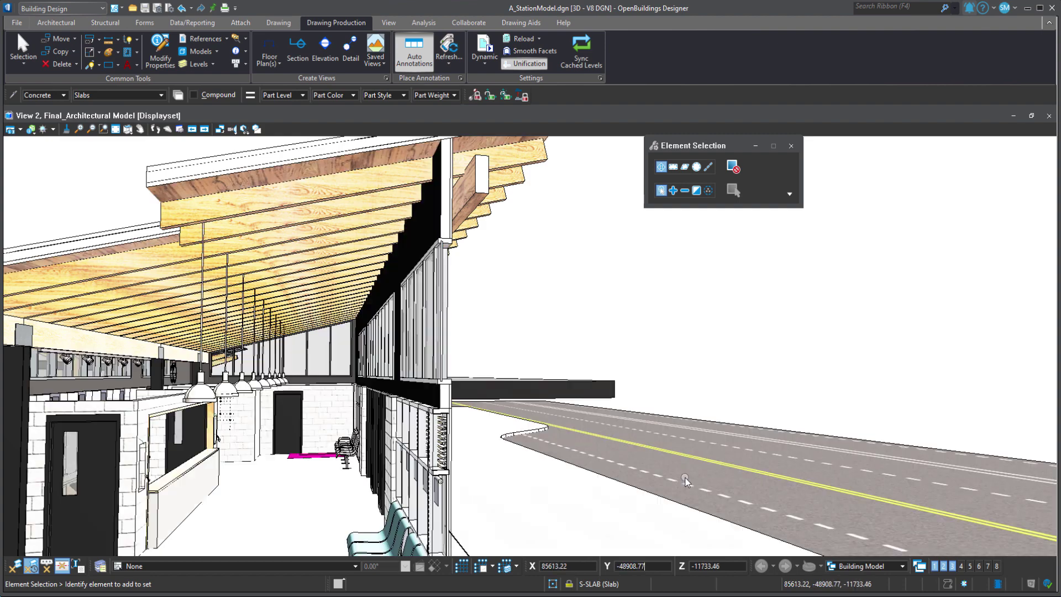